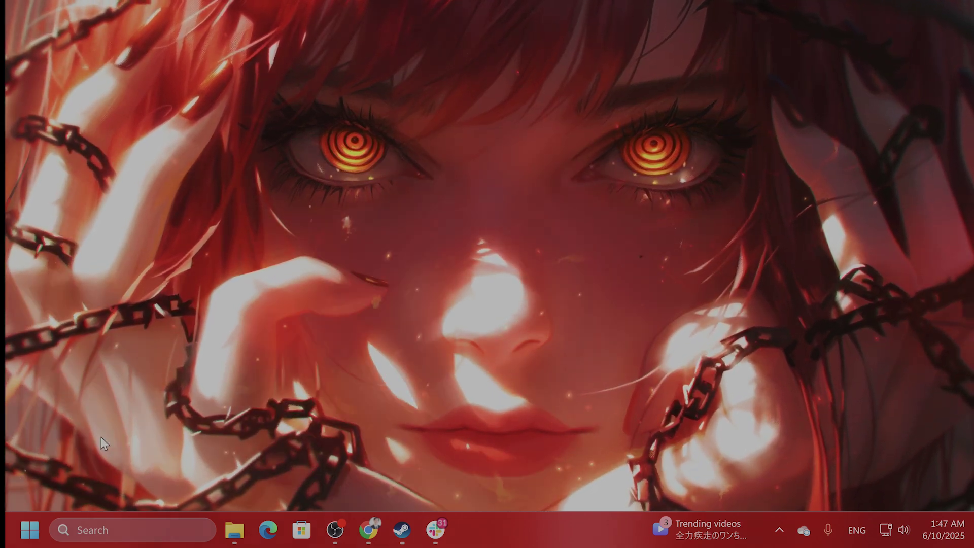
Open Settings via a 'set' search and view the Windows Update page reporting the PC up to date.
left_click(175, 533)
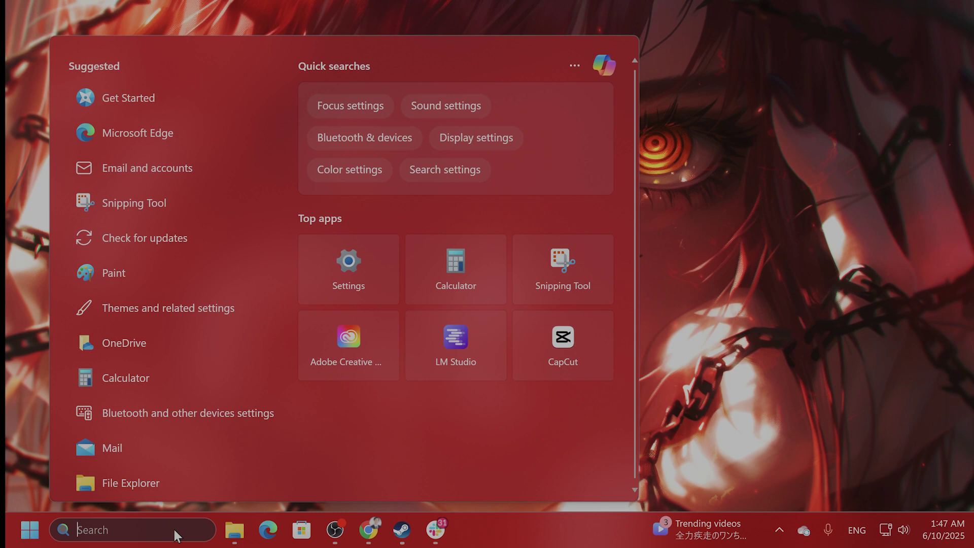
type("set")
left_click(187, 140)
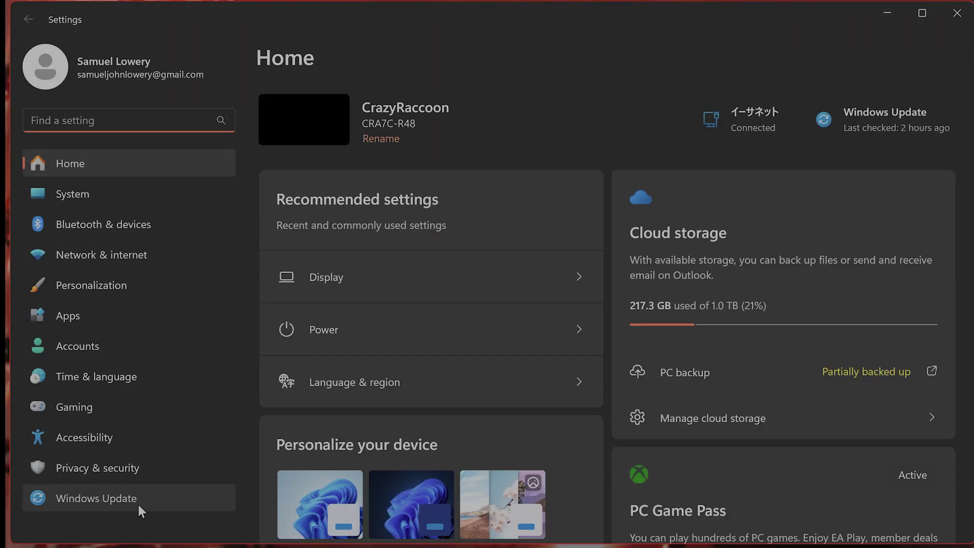
left_click(138, 502)
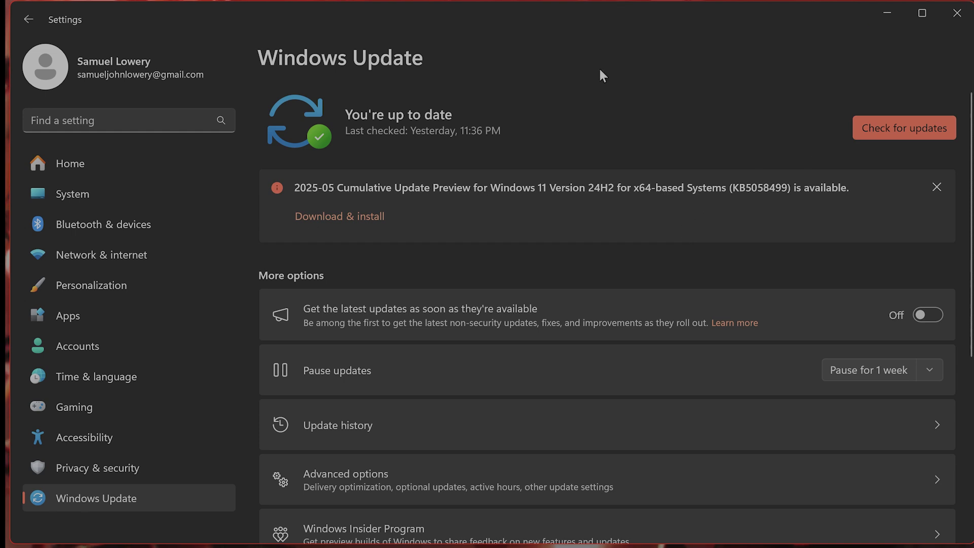
Close Settings and open the Services console by searching 'services'.
left_click(958, 13)
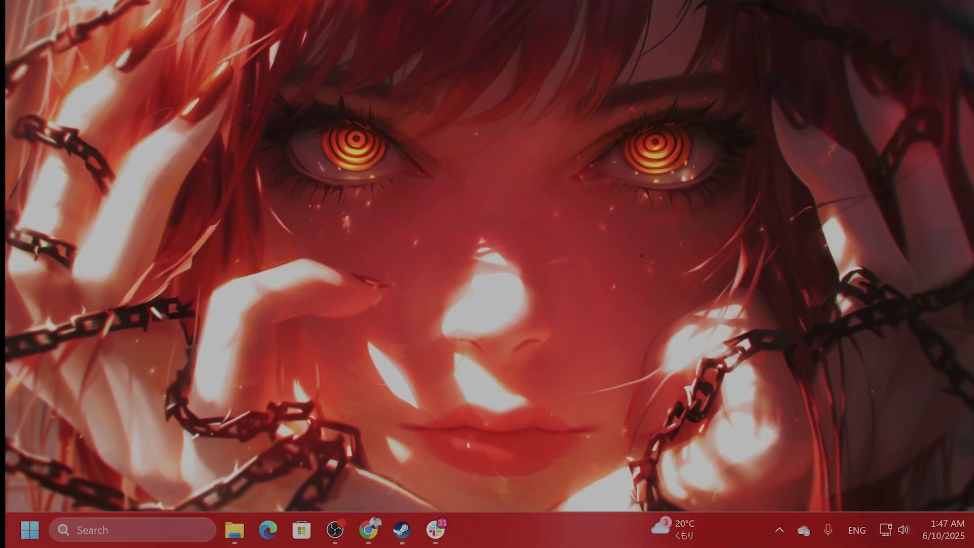
left_click(191, 528)
type("services")
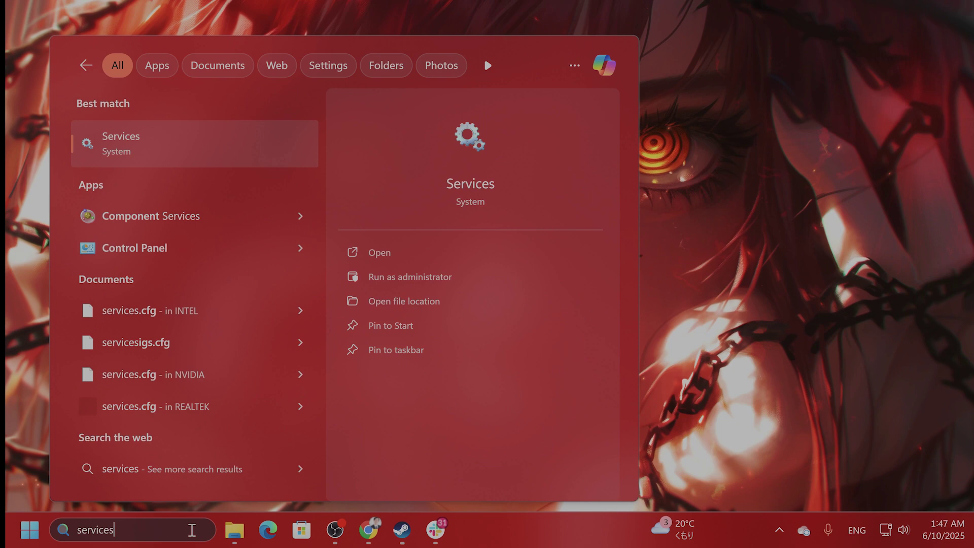
key("Return")
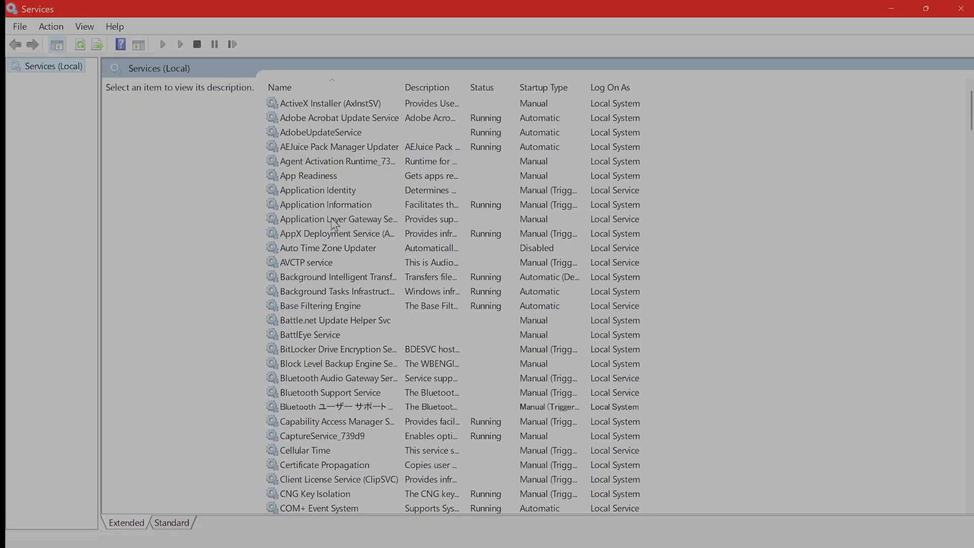
Set App Readiness startup to Automatic, start the service, then close Services.
left_click(330, 176)
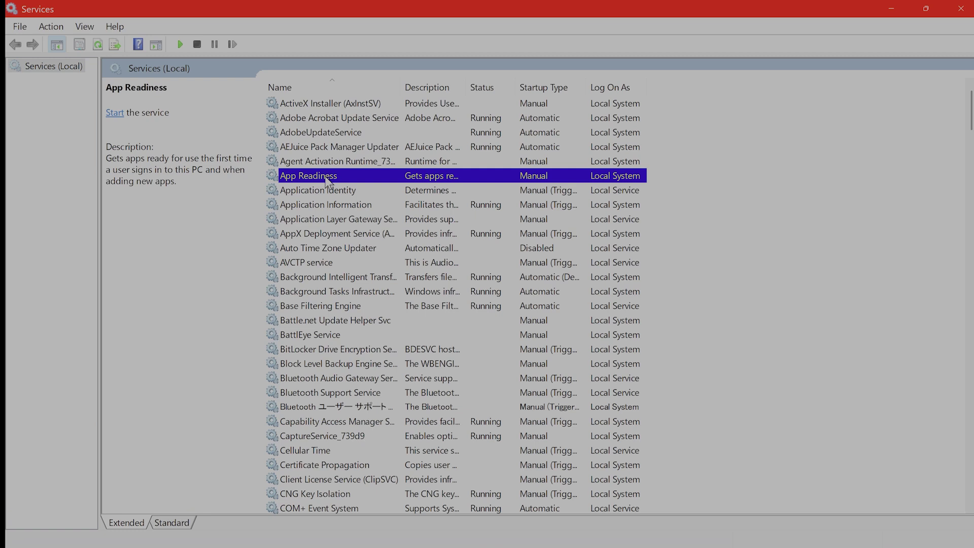
double_click(326, 179)
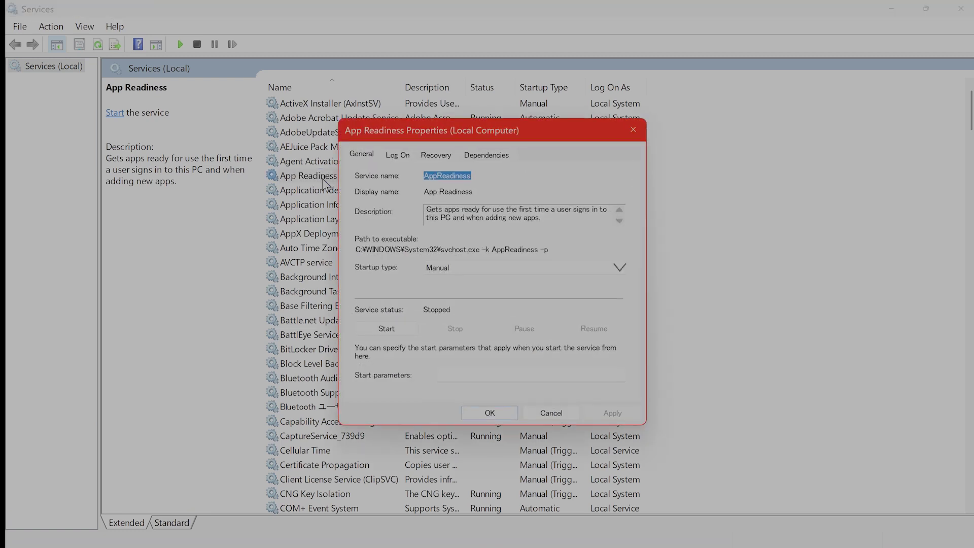
left_click(500, 273)
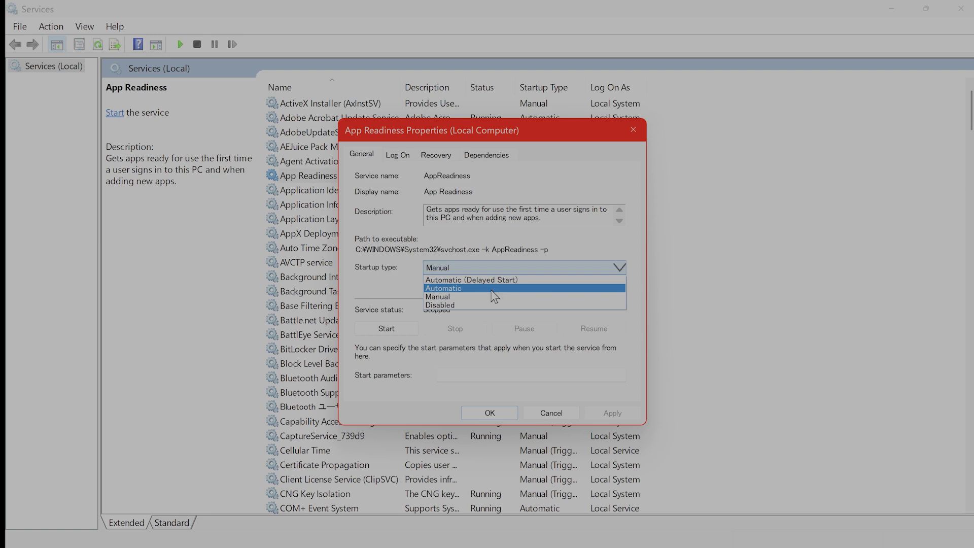
left_click(495, 288)
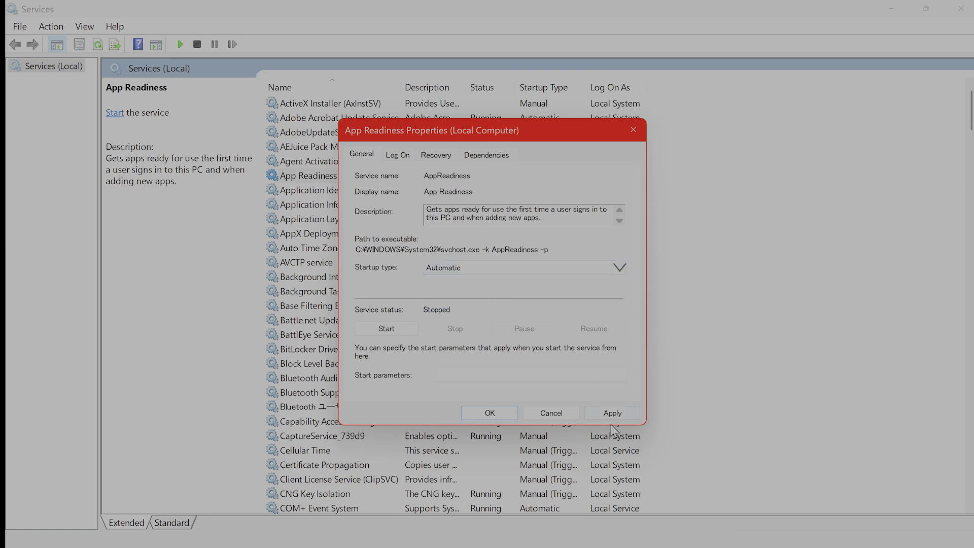
left_click(612, 413)
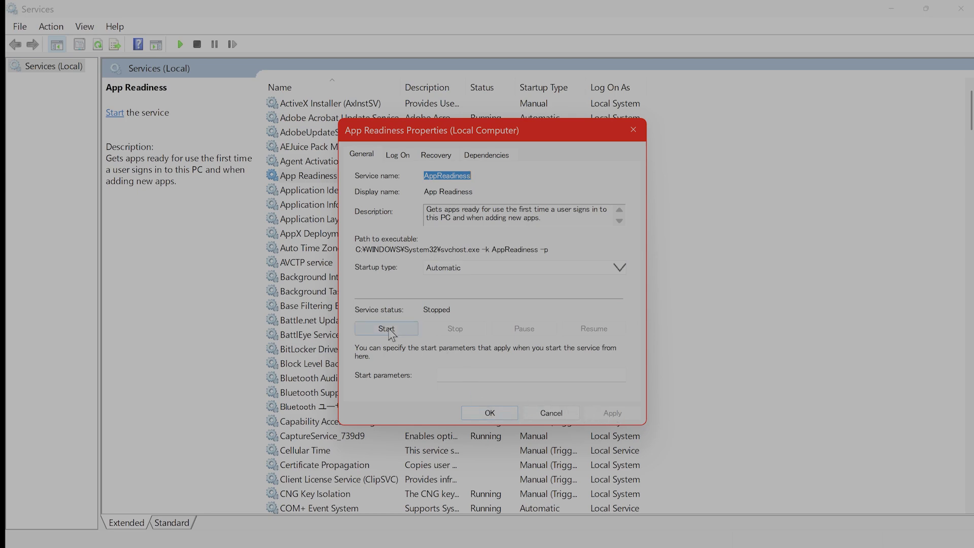
left_click(389, 330)
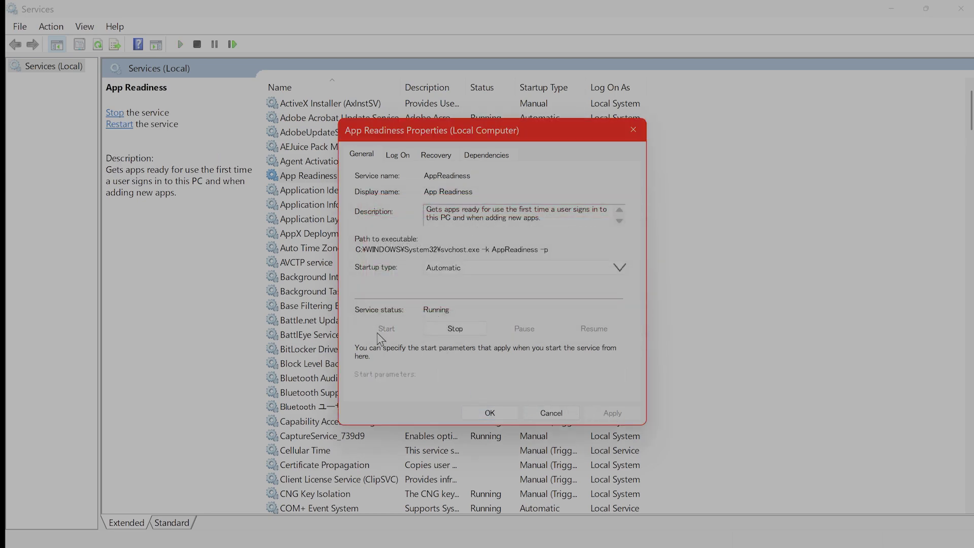
left_click(502, 416)
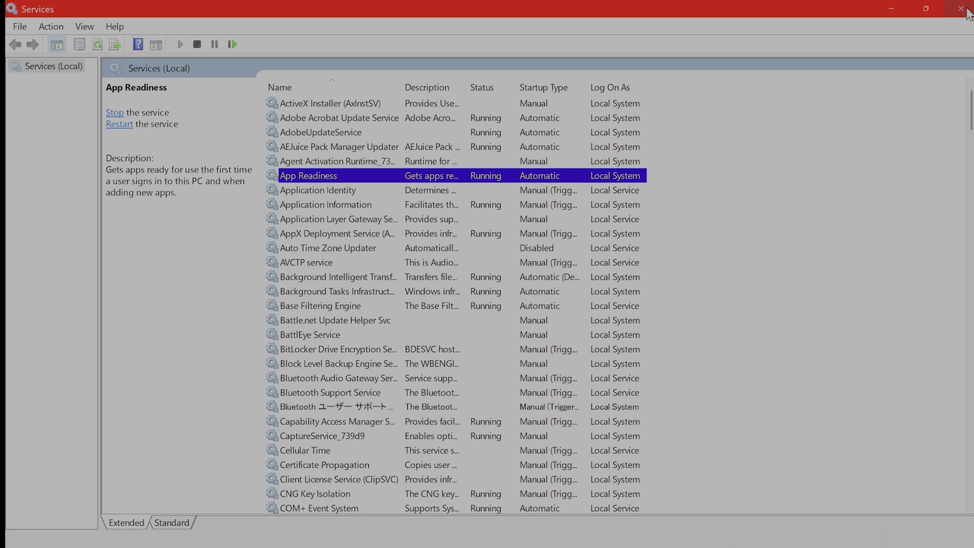
left_click(961, 9)
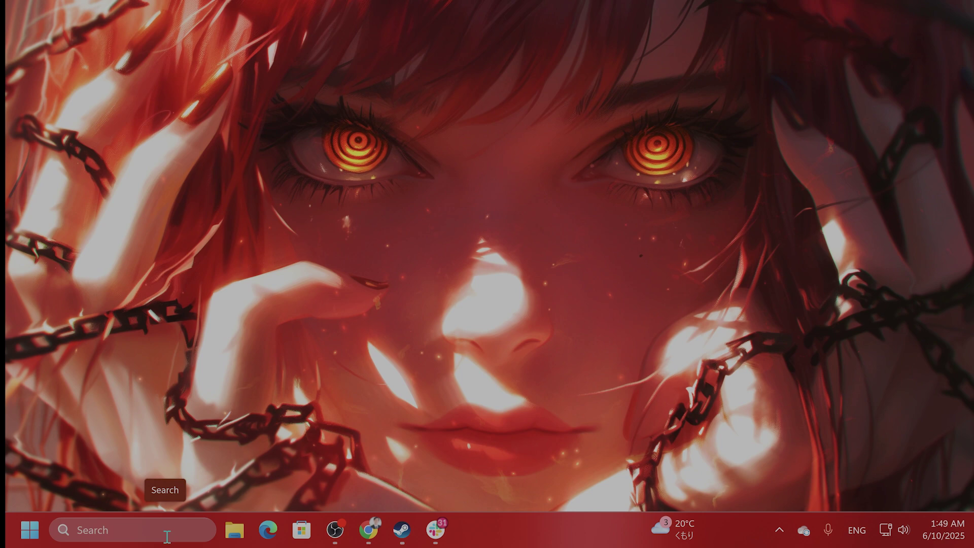
Reopen Settings via 'set' and go to System > Troubleshoot > Other troubleshooters.
left_click(167, 533)
type("set")
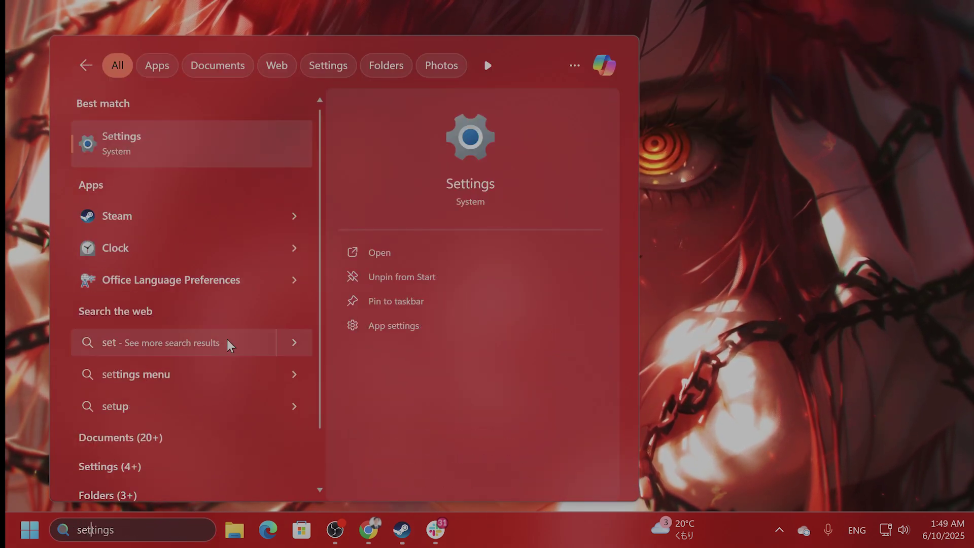
left_click(187, 135)
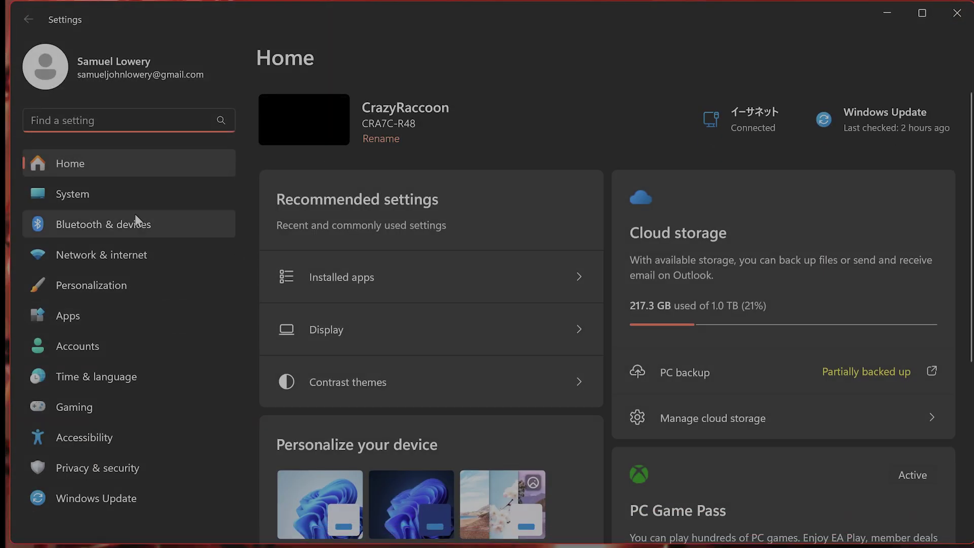
left_click(142, 200)
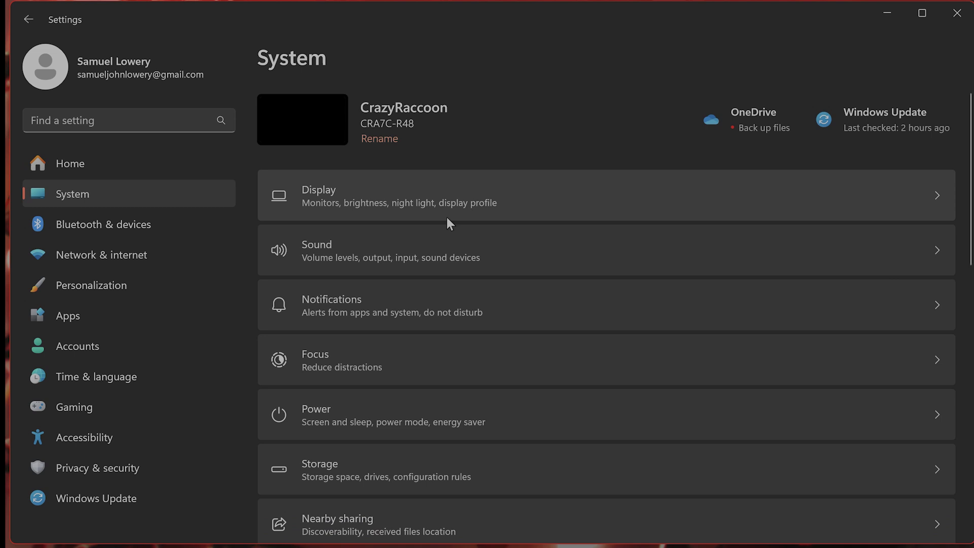
scroll(521, 299, "down", 8)
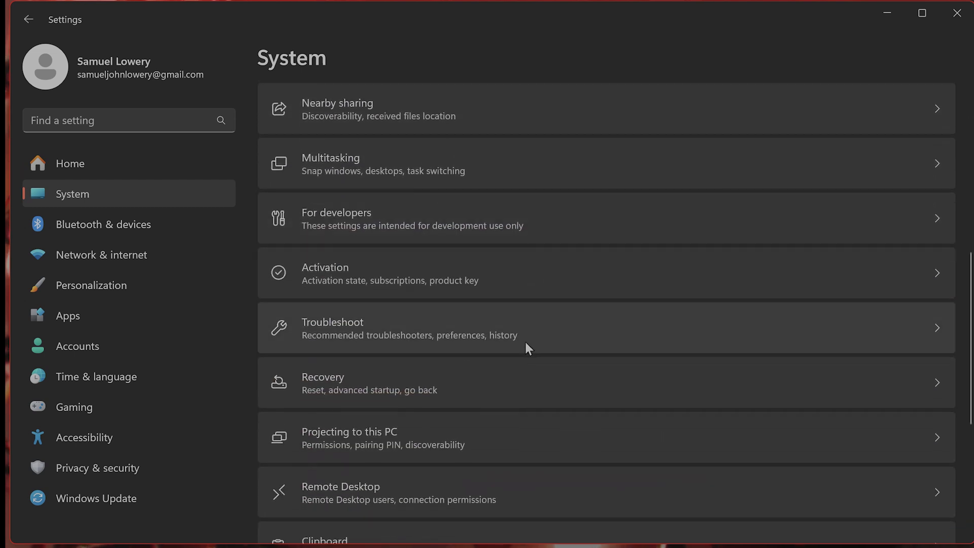
left_click(525, 335)
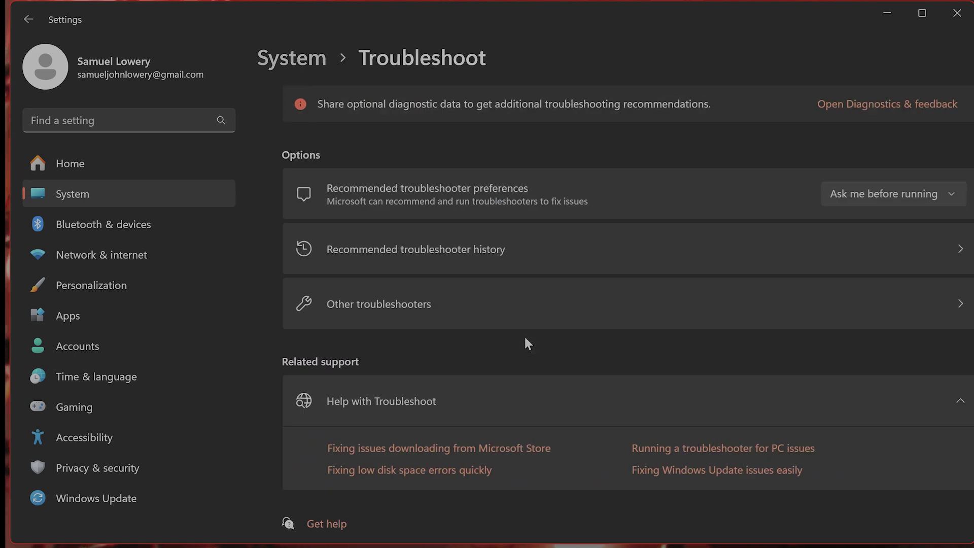
left_click(526, 302)
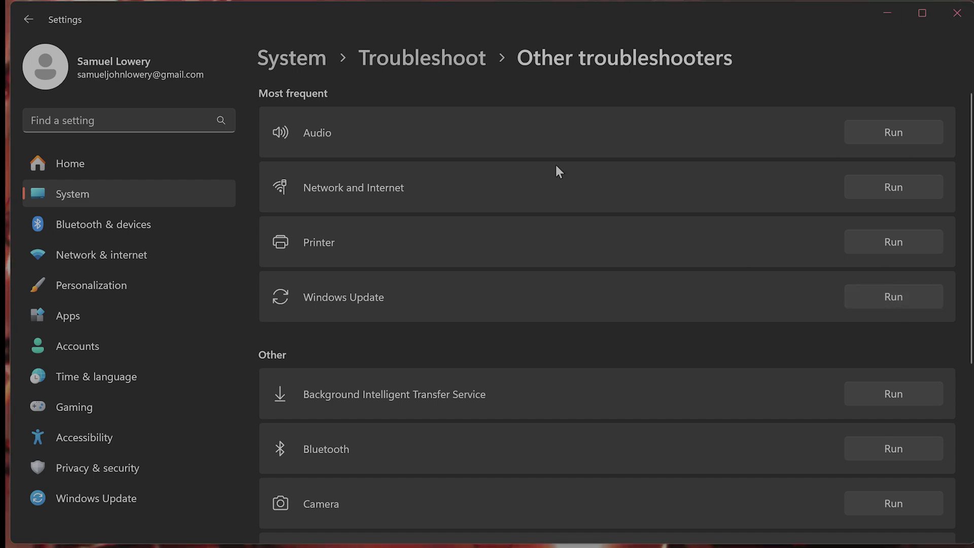
Close Settings and open the Services console through a 'ser' search.
left_click(958, 13)
left_click(127, 542)
type("ser")
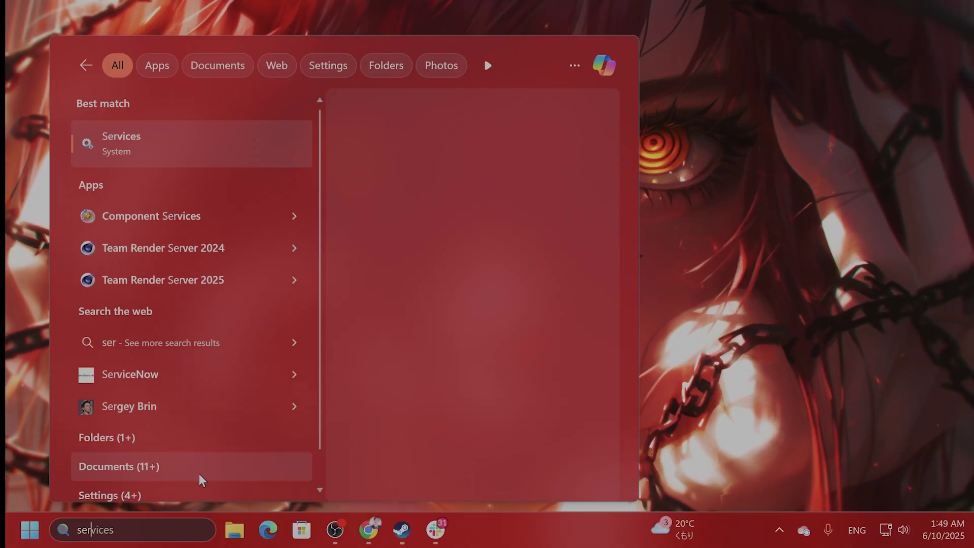
left_click(197, 133)
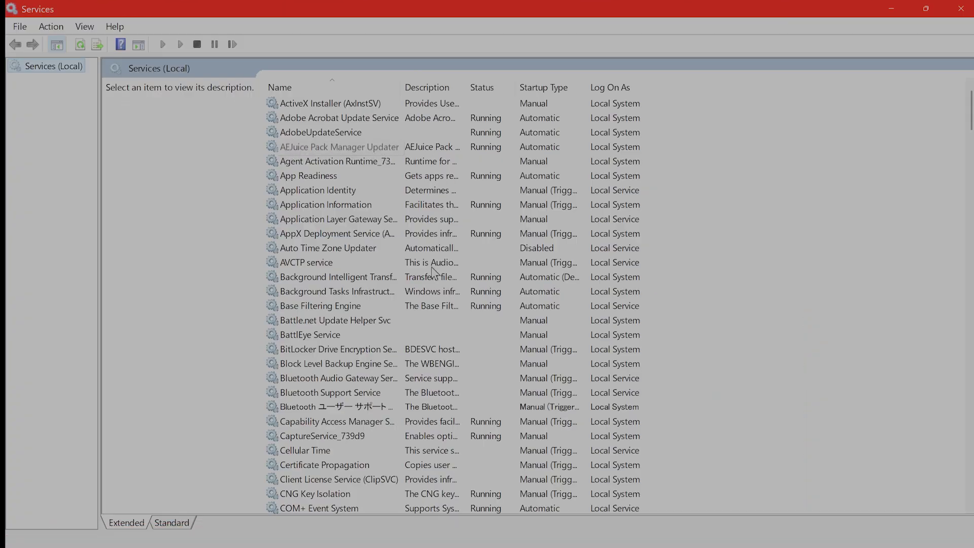
Set the Windows Update service's startup type to Automatic.
scroll(433, 262, "down", 20)
left_click(361, 437)
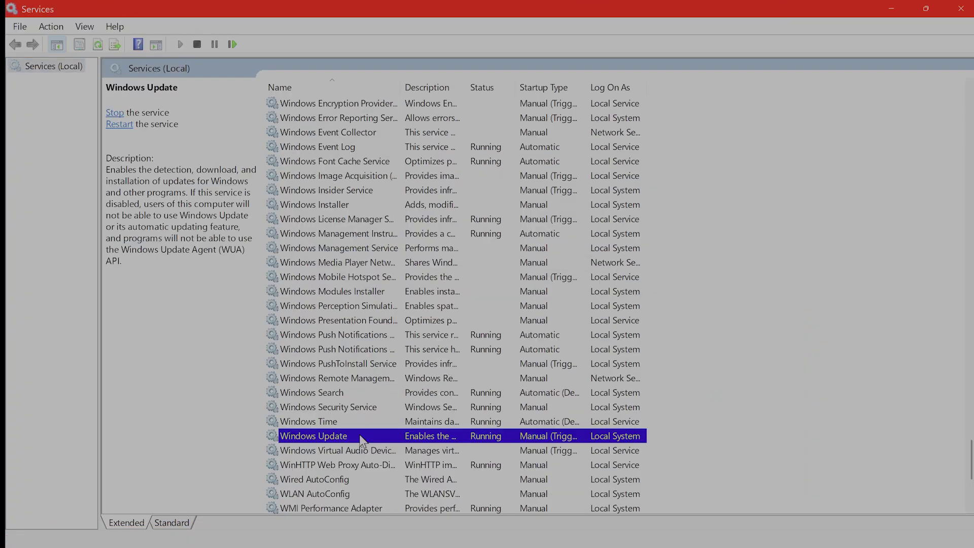
double_click(362, 436)
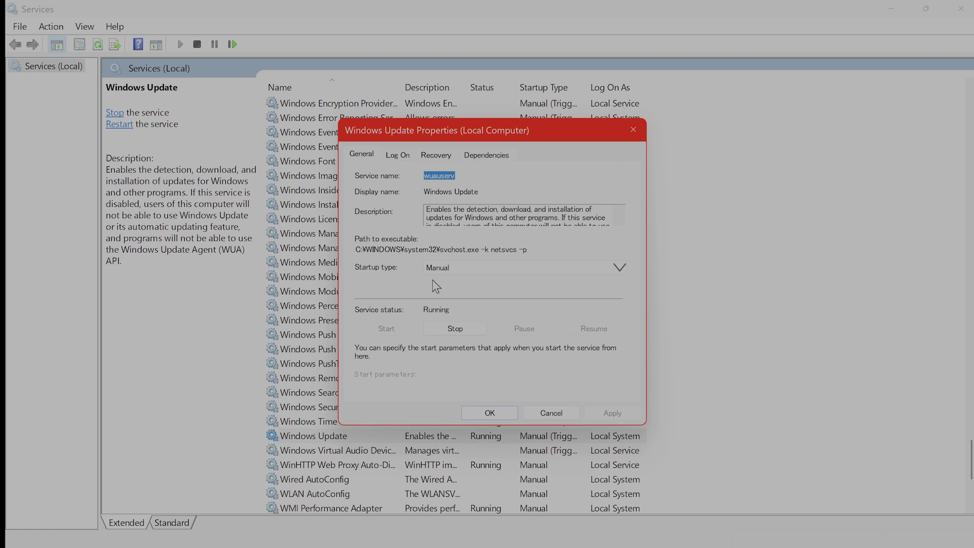
left_click(468, 264)
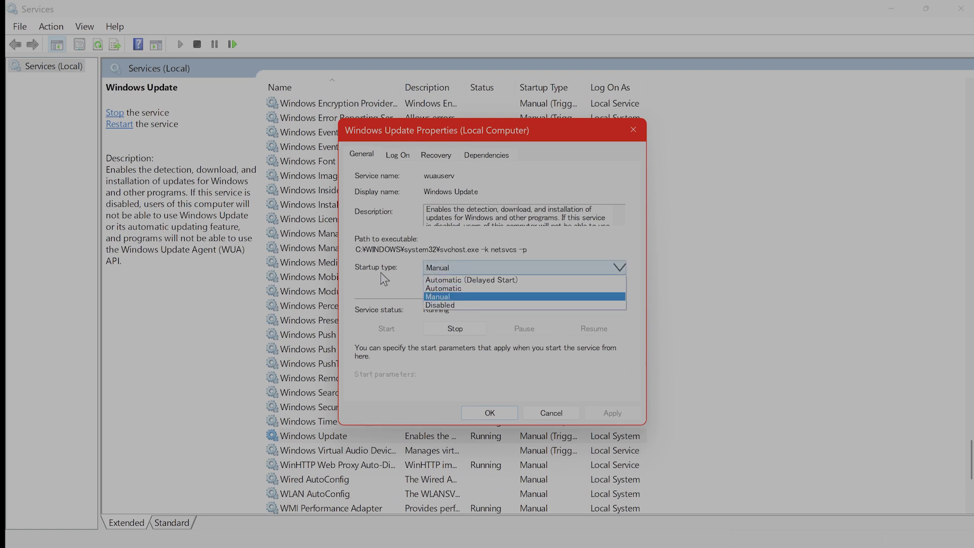
left_click(444, 289)
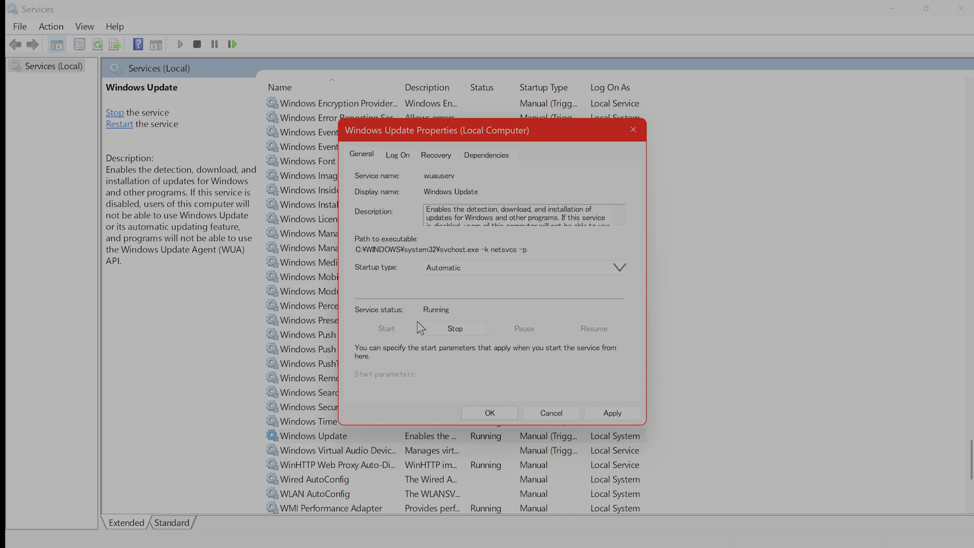
left_click(549, 417)
Confirm Background Intelligent Transfer Service is running with Automatic (Delayed Start) startup.
left_click(546, 424)
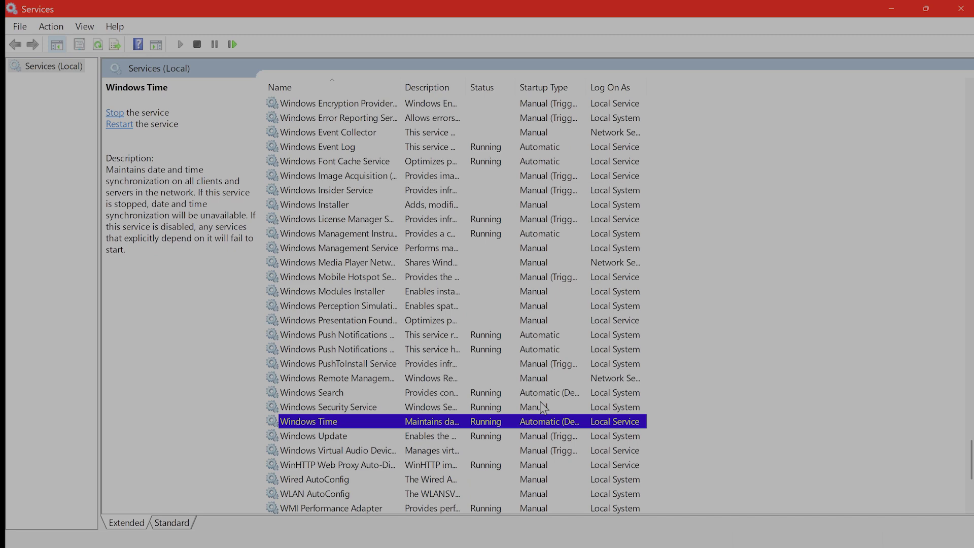
scroll(543, 406, "up", 20)
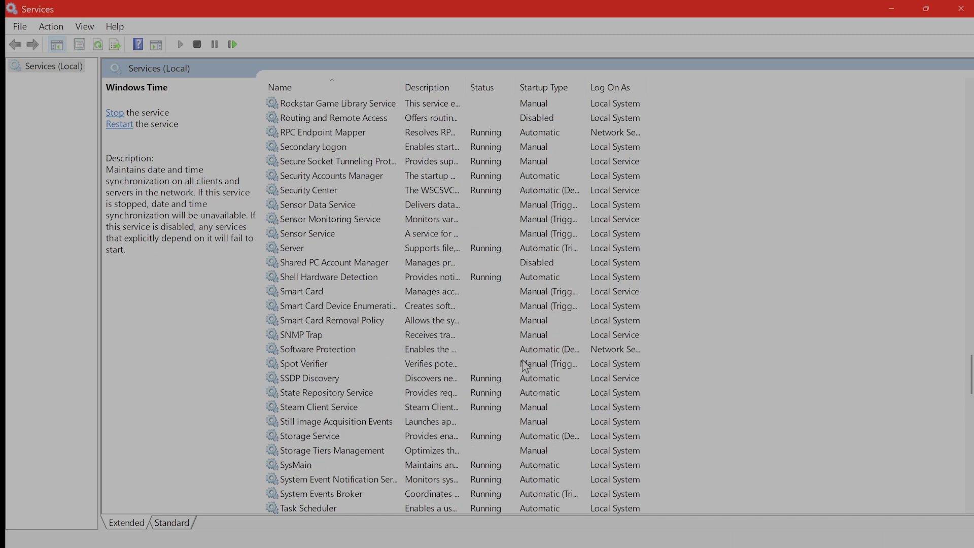
scroll(525, 366, "up", 20)
double_click(356, 276)
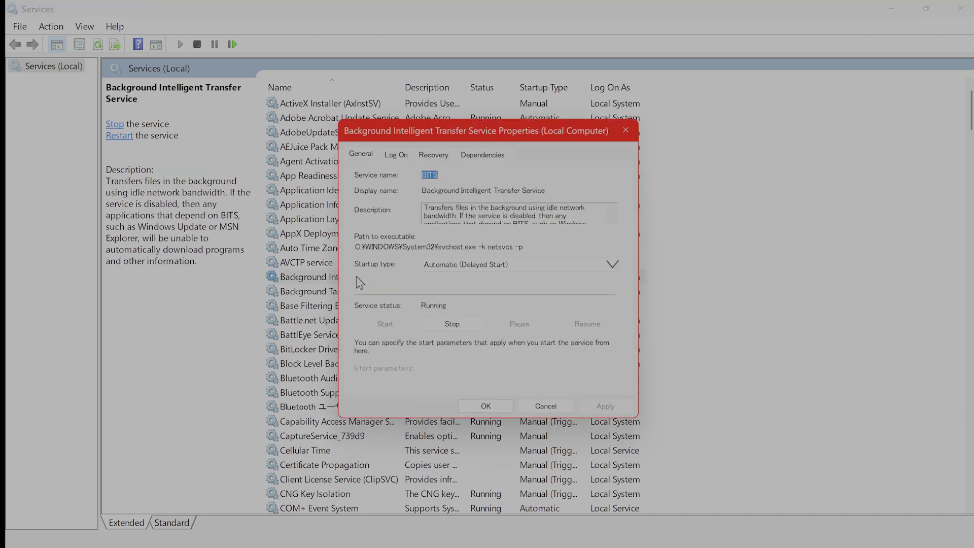
left_click(473, 273)
left_click(408, 283)
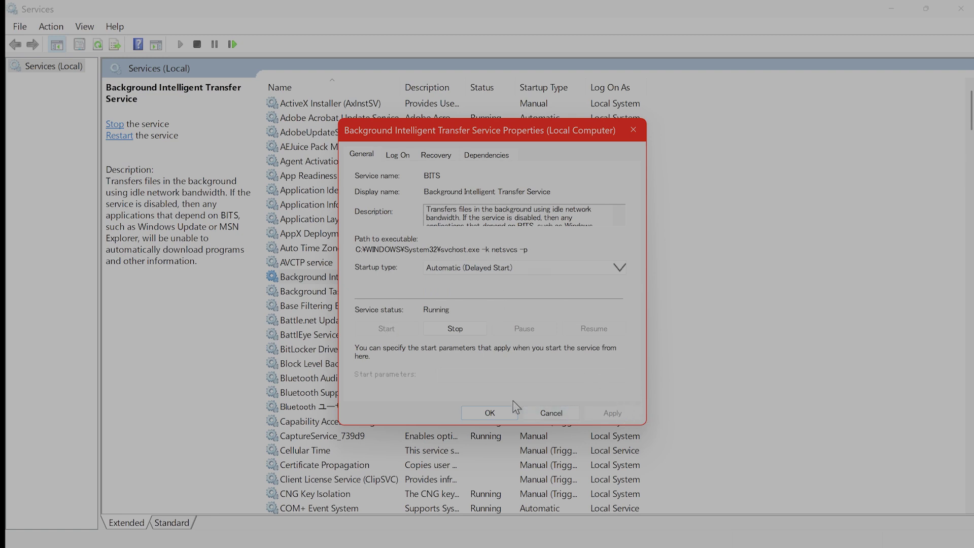
left_click(563, 415)
Close Services and Google 'installation assistant microsoft website' in a new Chrome tab.
left_click(961, 8)
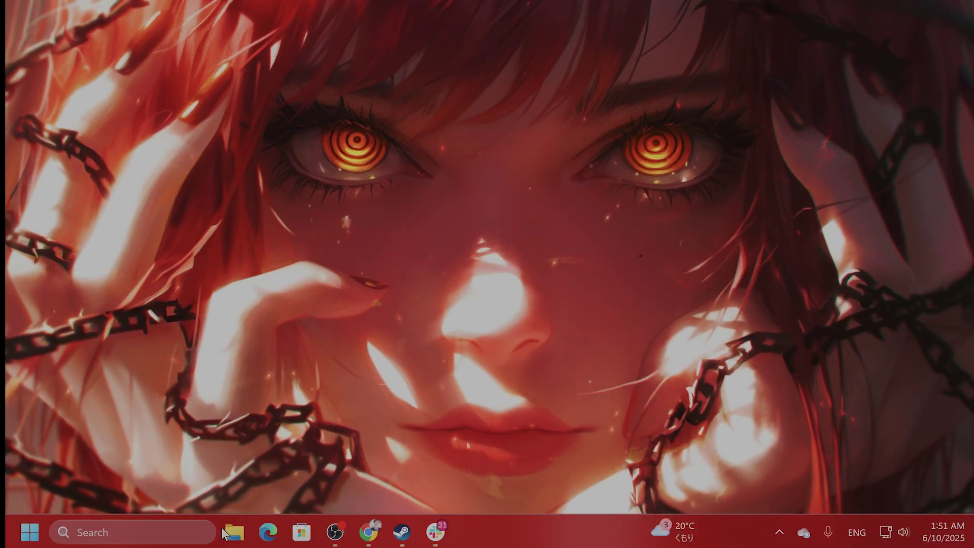
key("alt+Tab")
left_click(414, 16)
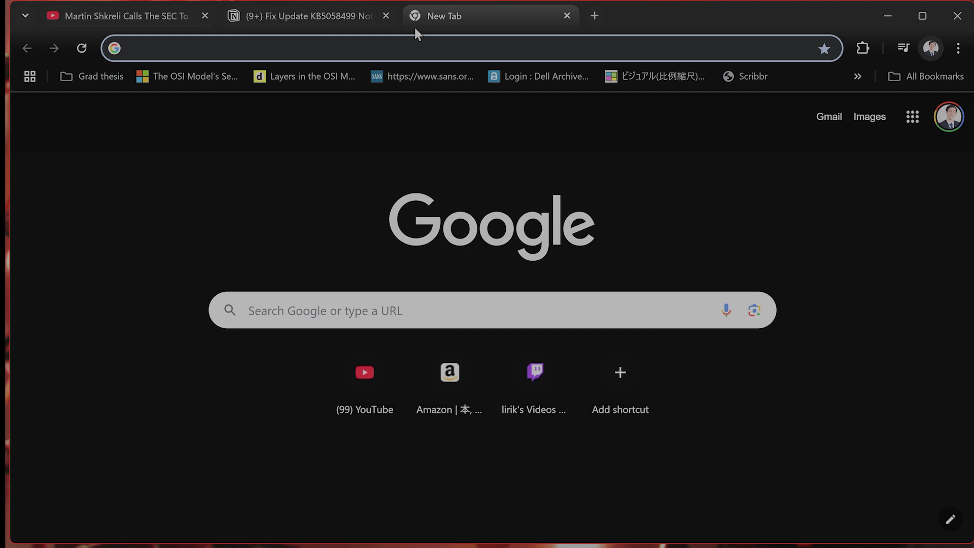
type("installation d")
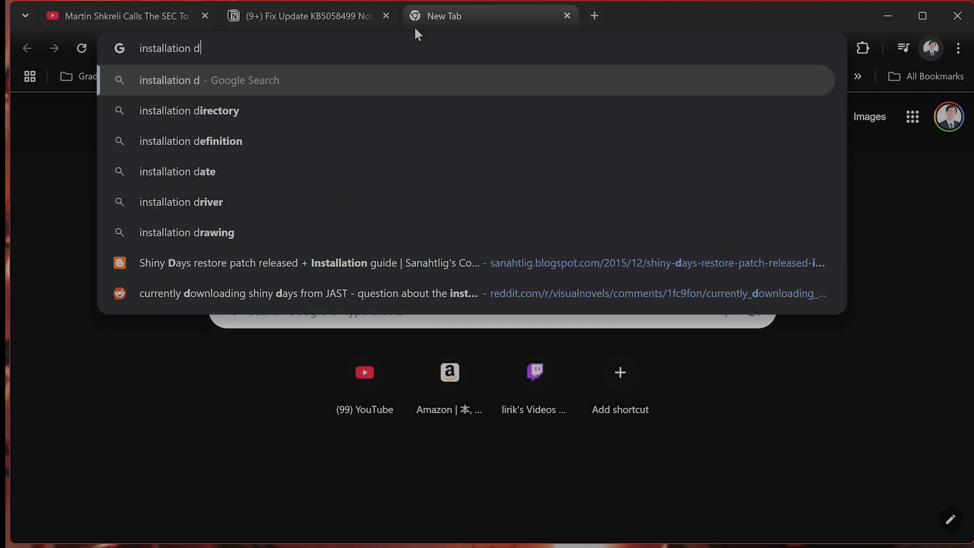
key("BackSpace")
type("assis")
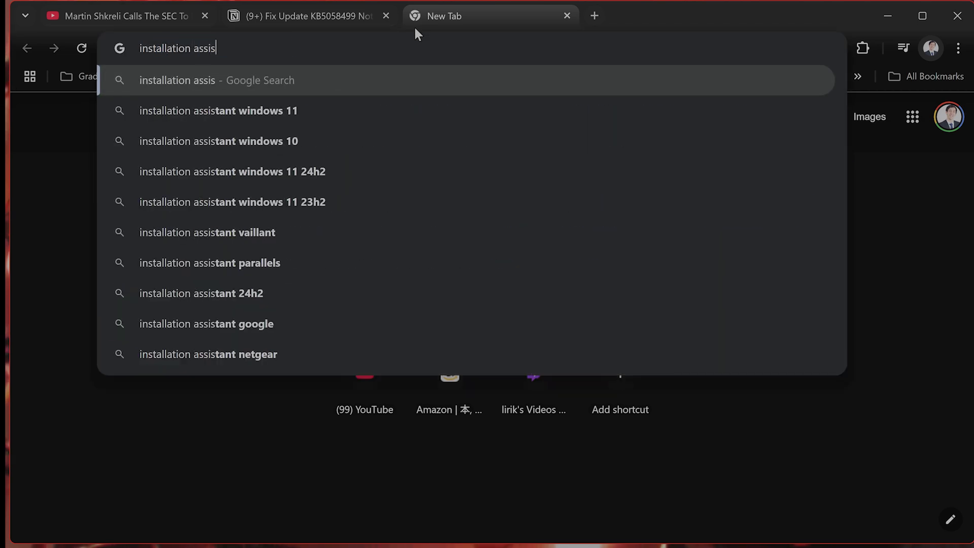
type("tant micros")
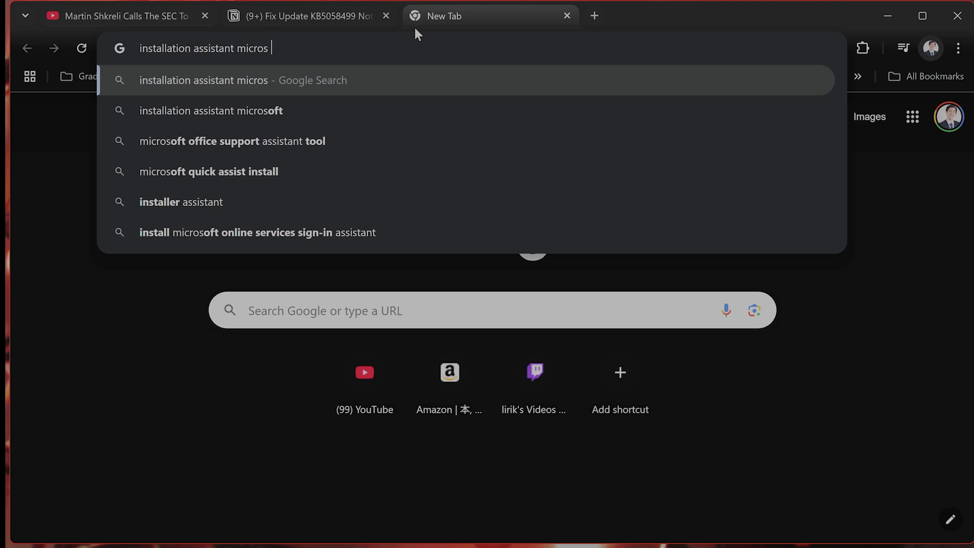
type("oft website")
key("Return")
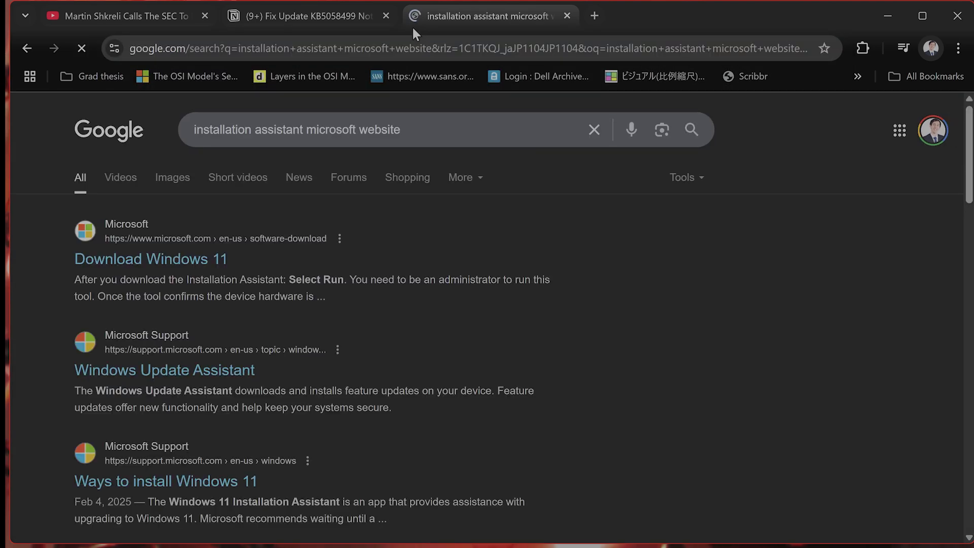
Open the Windows Update Assistant support result and dismiss the Microsoft 365 sign-up form.
left_click(229, 376)
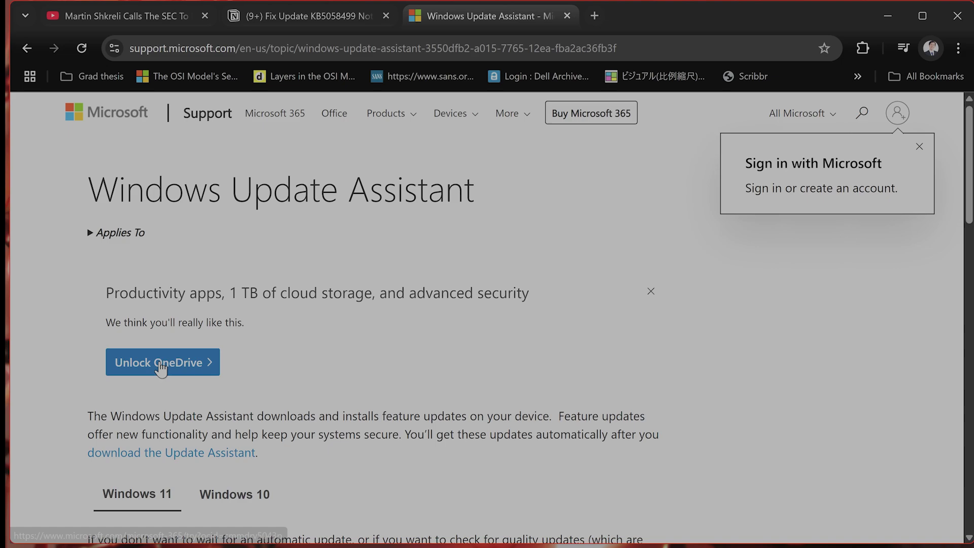
left_click(159, 364)
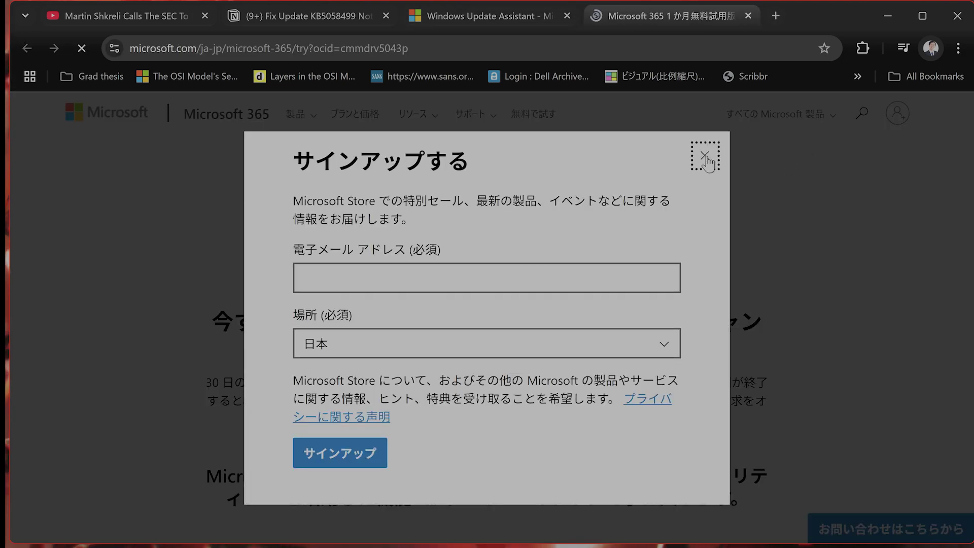
left_click(705, 156)
key("ctrl+shift+Tab")
Browse to the Windows 10 download page offering the 22H2 Update Assistant.
scroll(344, 337, "down", 9)
scroll(350, 330, "up", 2)
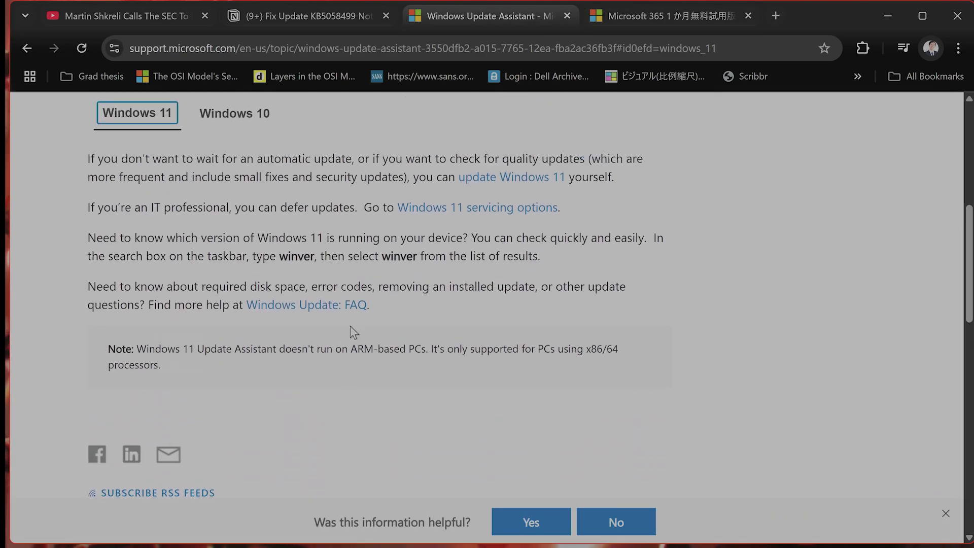
scroll(354, 332, "down", 12)
scroll(374, 330, "up", 3)
scroll(368, 330, "down", 1)
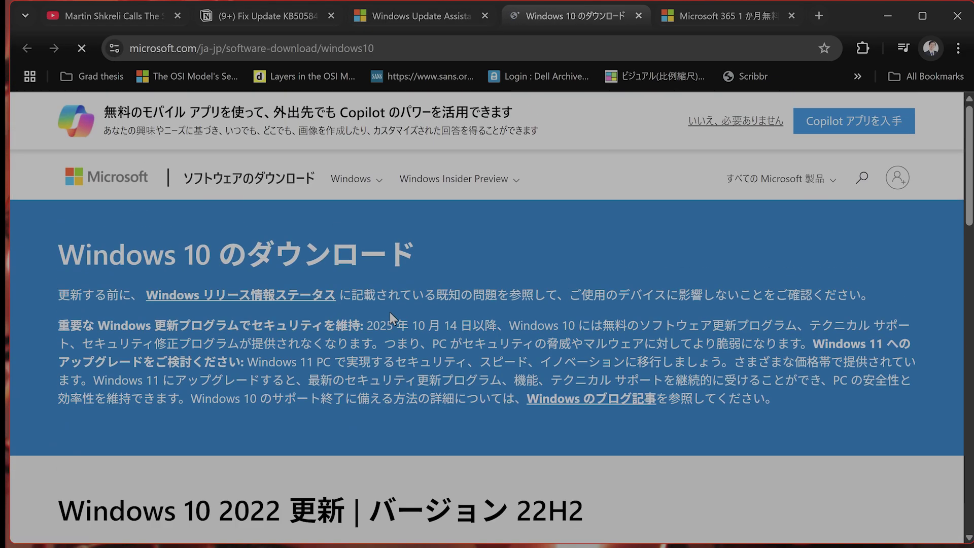
scroll(425, 324, "down", 3)
scroll(409, 313, "down", 5)
scroll(441, 401, "down", 5)
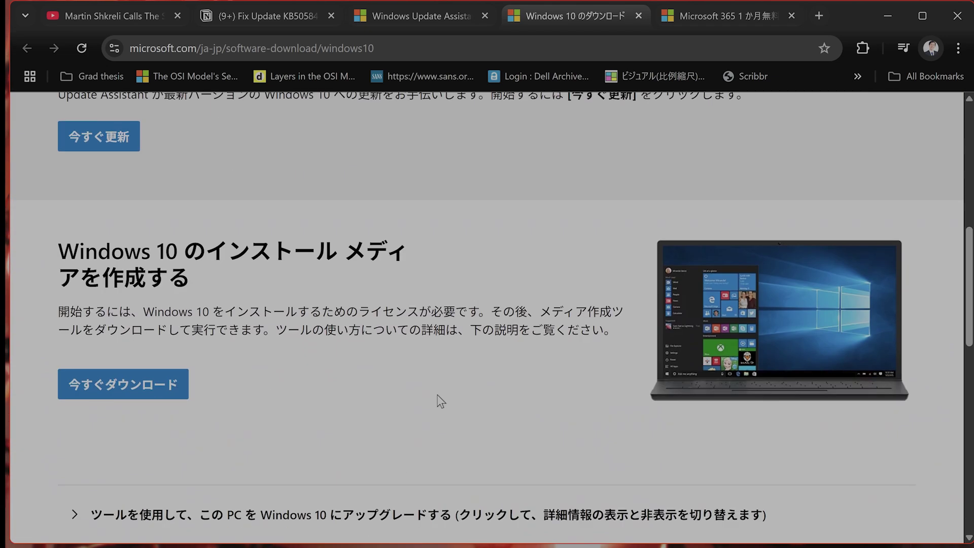
scroll(432, 395, "up", 1)
scroll(162, 397, "up", 5)
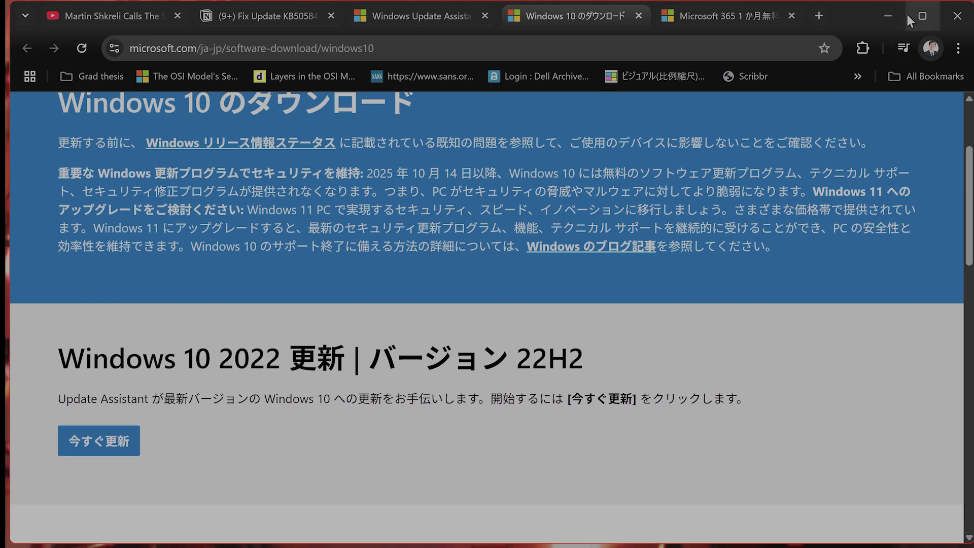
Restore Chrome from full screen and move the smaller window up toward the screen centre.
double_click(13, 6)
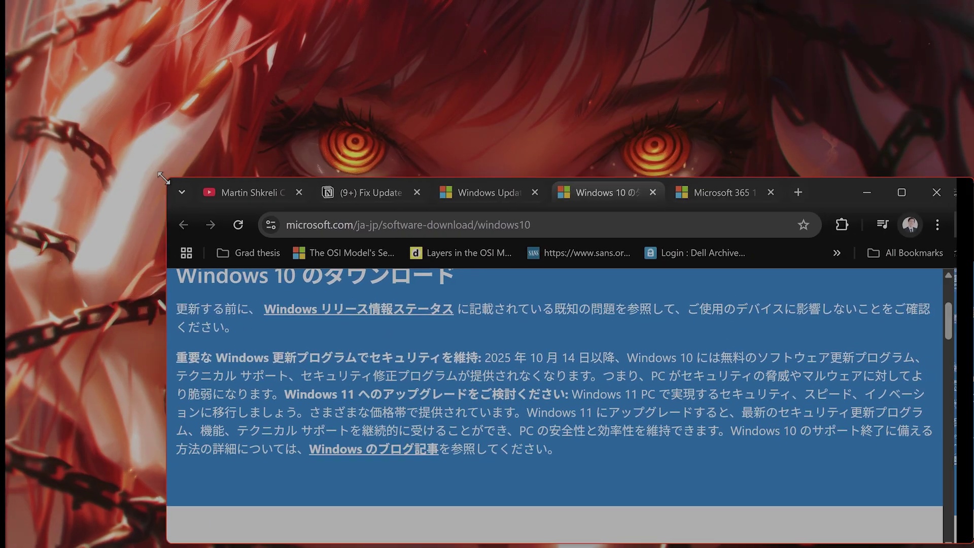
left_click_drag(866, 200, 778, 138)
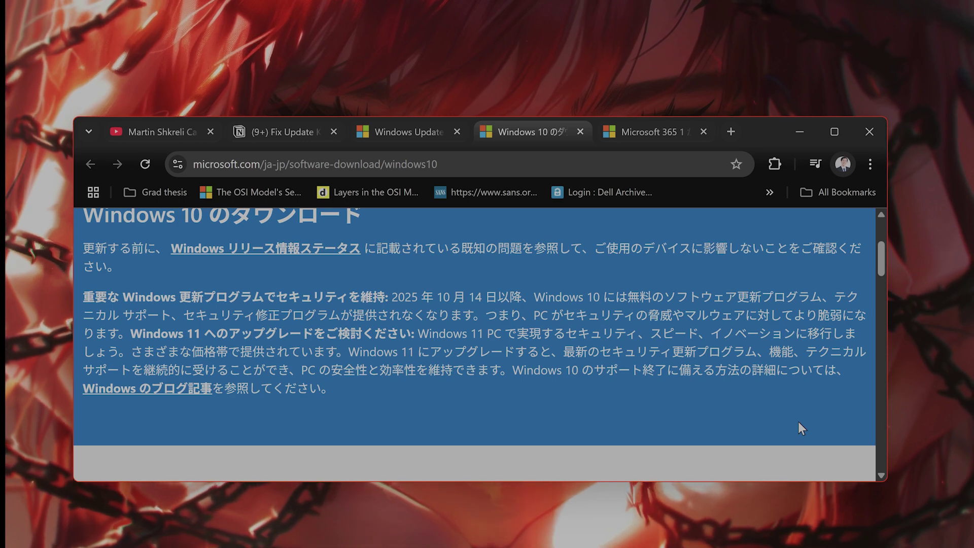
mouse_move(380, 543)
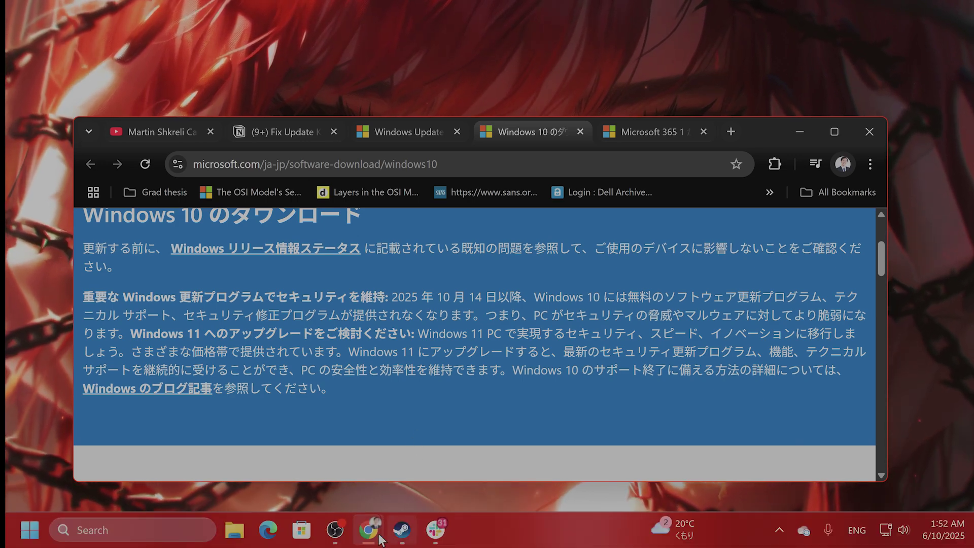